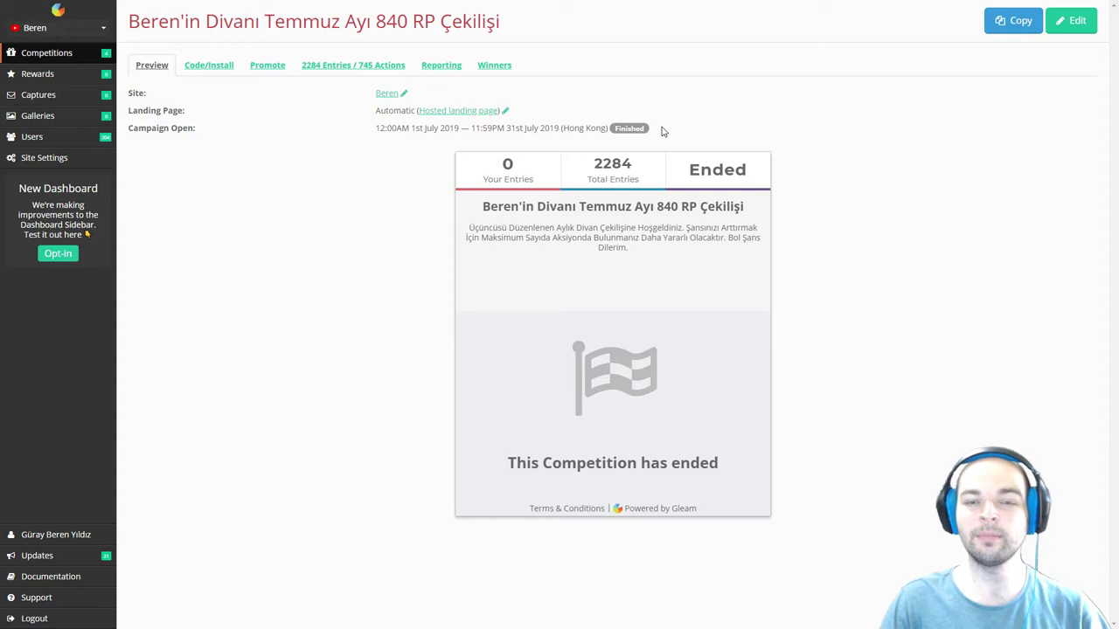
{"action": "left_click", "coordinate": [325, 66]}
{"action": "left_click", "coordinate": [166, 70]}
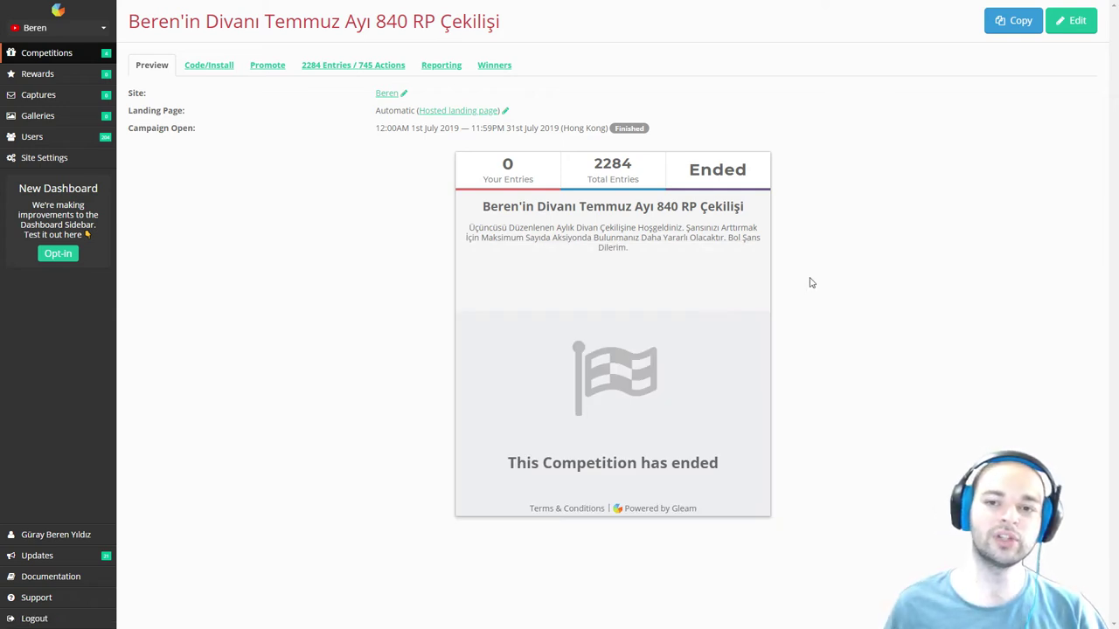
{"action": "left_click_drag", "start_coordinate": [375, 22], "coordinate": [436, 22]}
{"action": "left_click", "coordinate": [645, 91]}
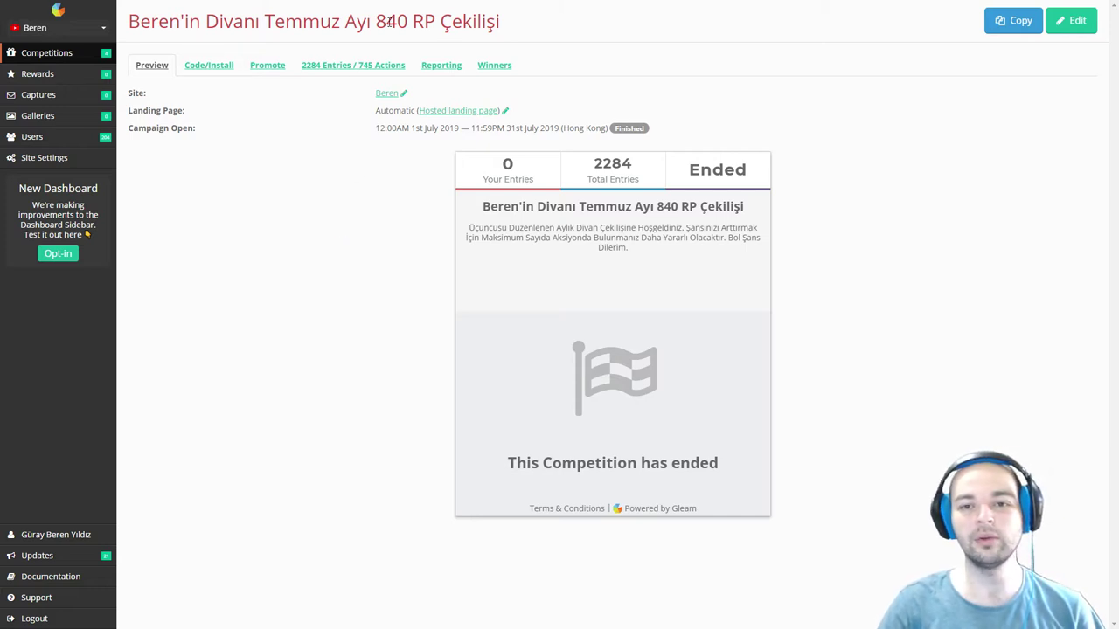
{"action": "left_click_drag", "start_coordinate": [378, 21], "coordinate": [426, 21]}
{"action": "left_click", "coordinate": [431, 21]}
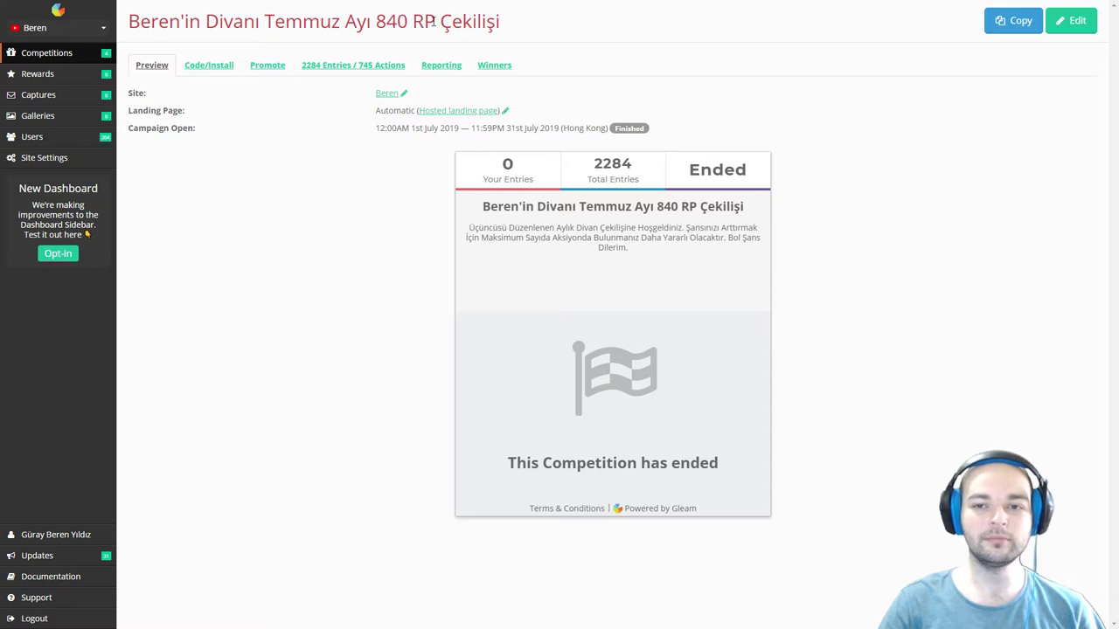
{"action": "mouse_move", "coordinate": [434, 21]}
{"action": "left_mouse_down"}
{"action": "mouse_move", "coordinate": [382, 21]}
{"action": "mouse_move", "coordinate": [441, 21]}
{"action": "left_mouse_up"}
{"action": "left_click_drag", "start_coordinate": [508, 26], "coordinate": [142, 26]}
{"action": "mouse_move", "coordinate": [381, 21]}
{"action": "left_mouse_down"}
{"action": "mouse_move", "coordinate": [435, 21]}
{"action": "mouse_move", "coordinate": [377, 21]}
{"action": "left_mouse_up"}
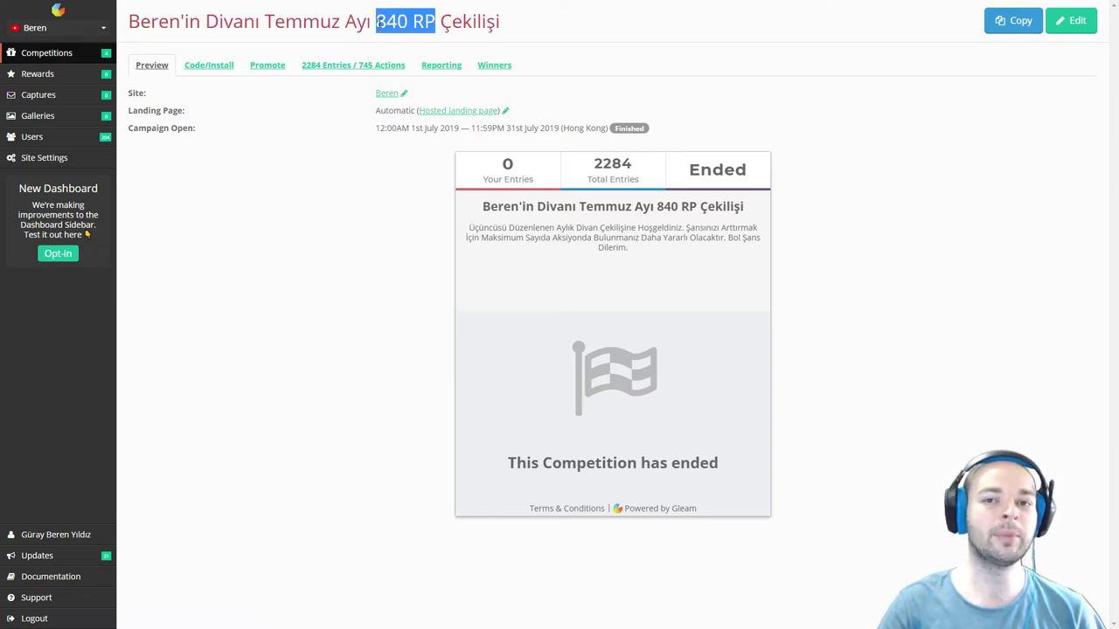
{"action": "left_click", "coordinate": [385, 25]}
{"action": "mouse_move", "coordinate": [514, 23]}
{"action": "left_mouse_down"}
{"action": "mouse_move", "coordinate": [131, 26]}
{"action": "mouse_move", "coordinate": [519, 27]}
{"action": "left_mouse_up"}
{"action": "left_click", "coordinate": [133, 28]}
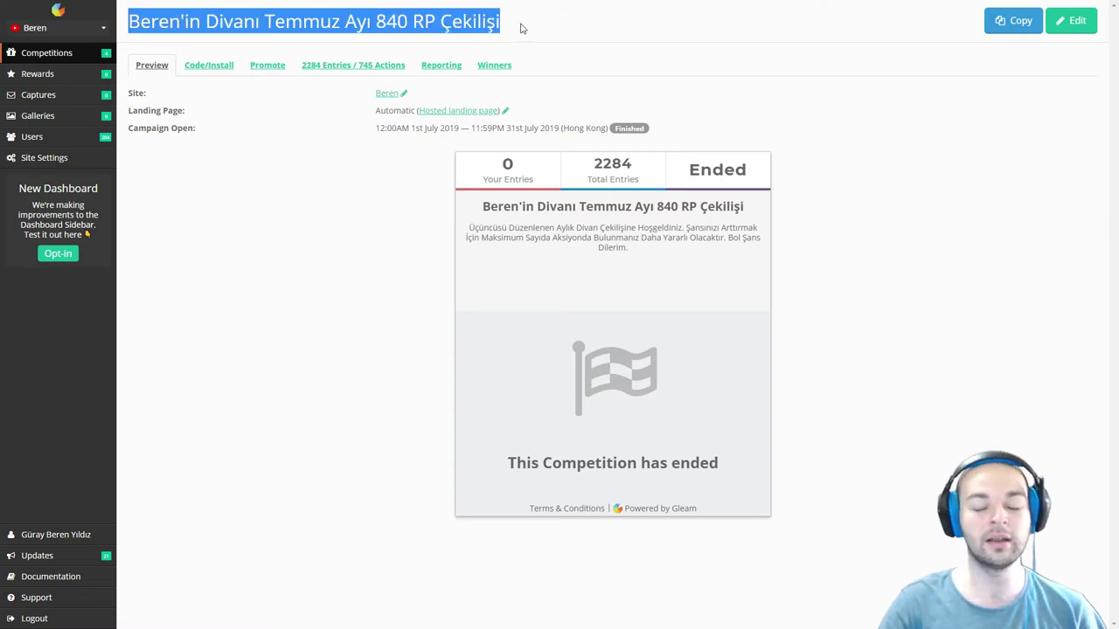
{"action": "left_click", "coordinate": [364, 202]}
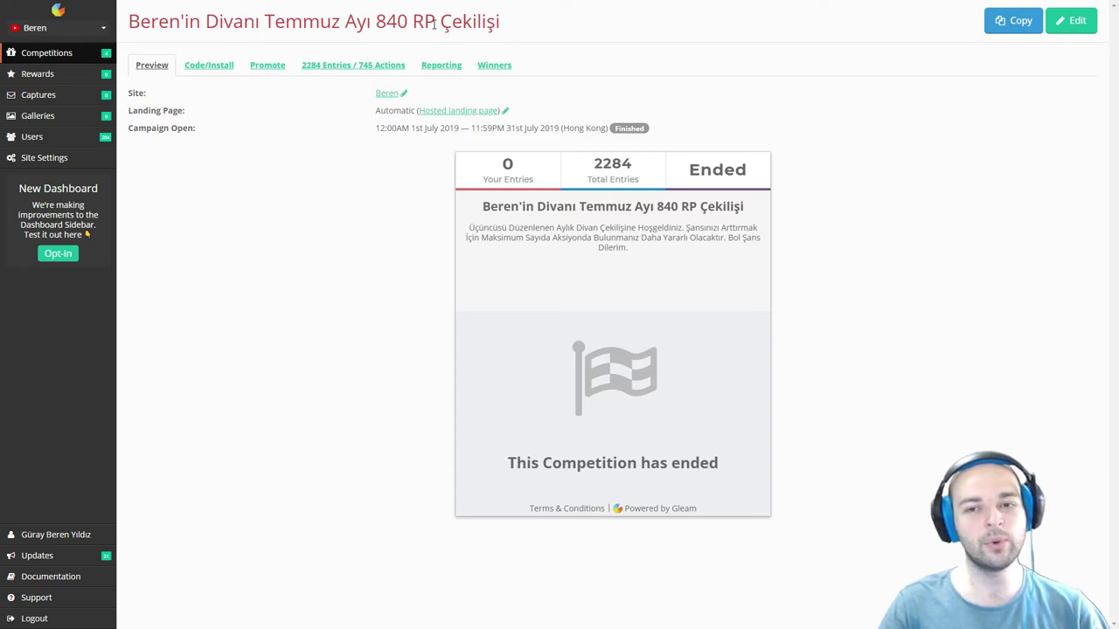
{"action": "left_click_drag", "start_coordinate": [434, 24], "coordinate": [376, 26]}
{"action": "left_click", "coordinate": [374, 28]}
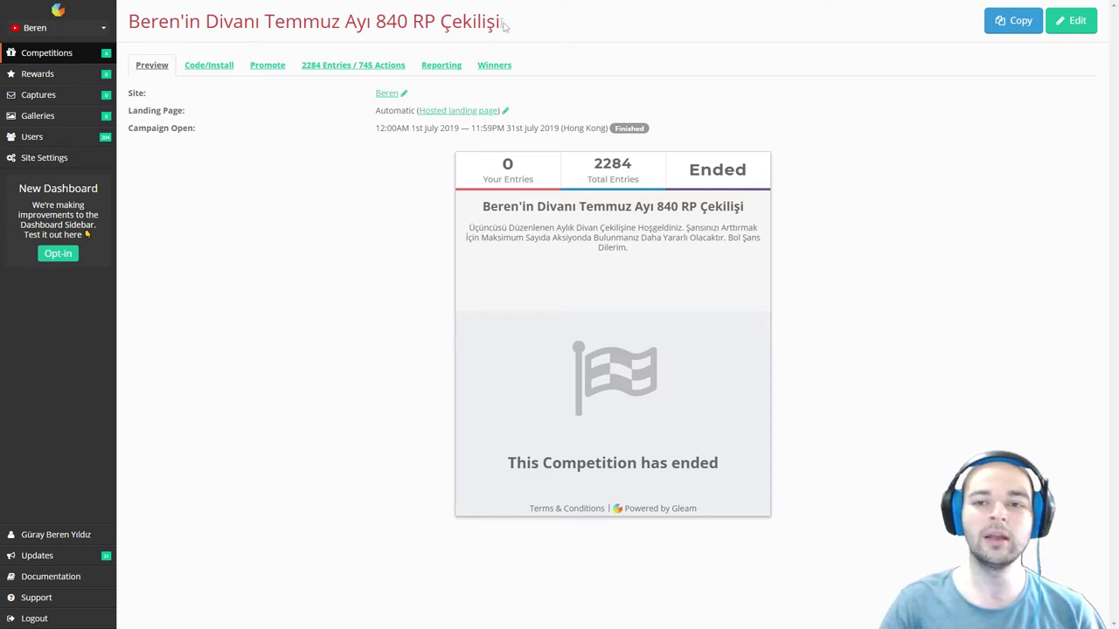
{"action": "left_click_drag", "start_coordinate": [503, 28], "coordinate": [175, 26]}
{"action": "left_click", "coordinate": [174, 26]}
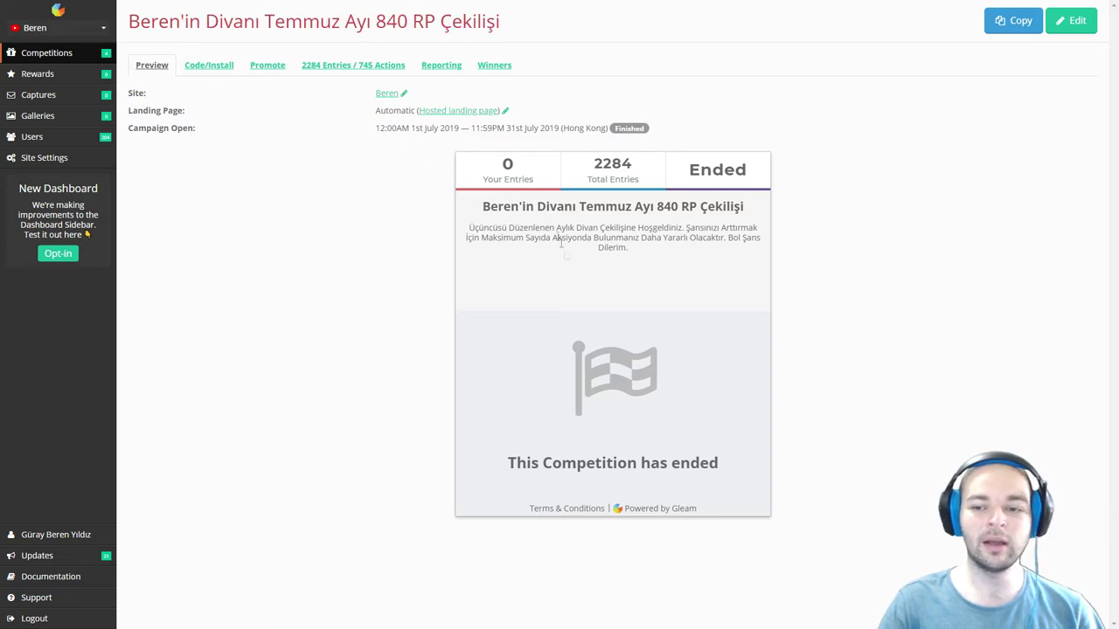
Review the list of entries and actions recorded for the July 840 RP giveaway
{"action": "left_click", "coordinate": [320, 67]}
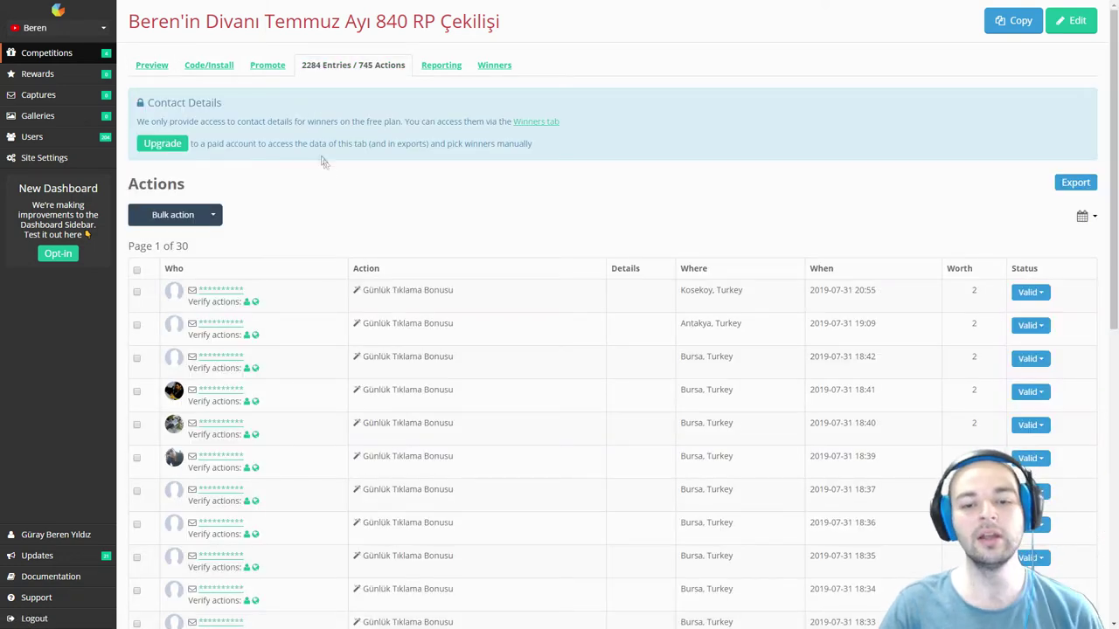
{"action": "scroll", "coordinate": [385, 219], "scroll_direction": "down", "scroll_amount": 1}
{"action": "scroll", "coordinate": [447, 238], "scroll_direction": "up", "scroll_amount": 1}
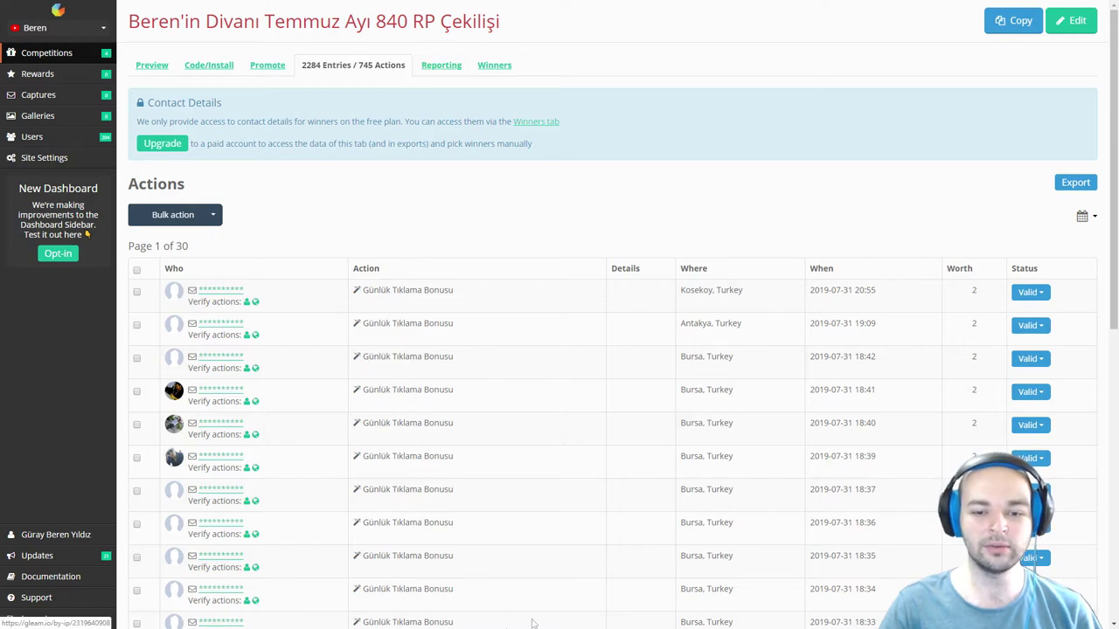
{"action": "scroll", "coordinate": [603, 472], "scroll_direction": "down", "scroll_amount": 6}
{"action": "scroll", "coordinate": [601, 469], "scroll_direction": "up", "scroll_amount": 6}
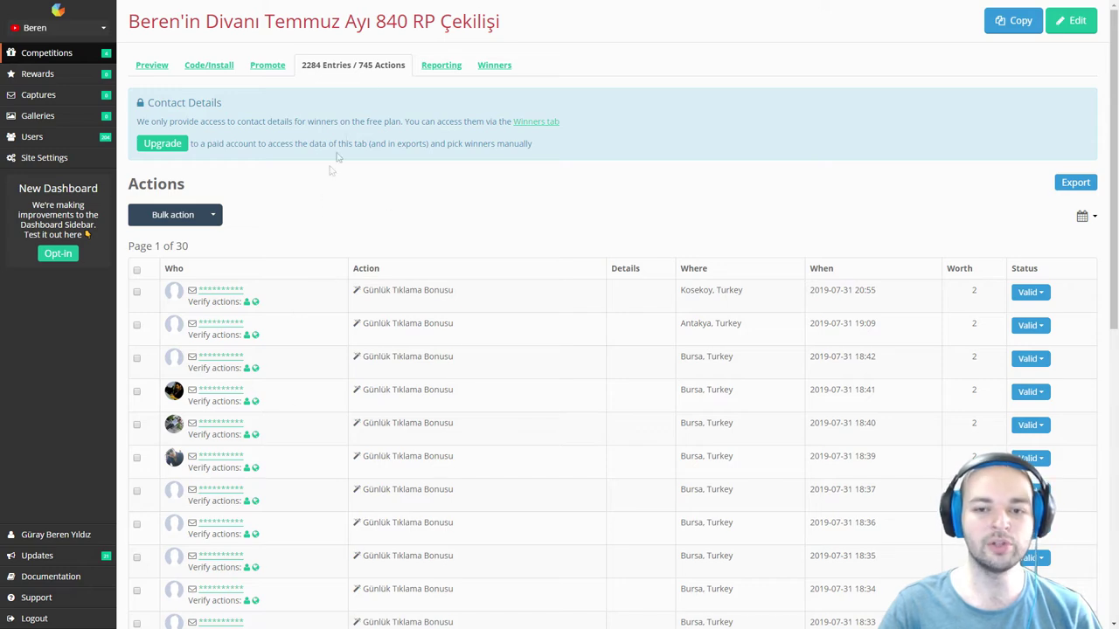
Examine the giveaway's reporting chart and the breakdown of totals per action
{"action": "left_click", "coordinate": [424, 70]}
{"action": "scroll", "coordinate": [393, 234], "scroll_direction": "down", "scroll_amount": 2}
{"action": "scroll", "coordinate": [393, 234], "scroll_direction": "up", "scroll_amount": 2}
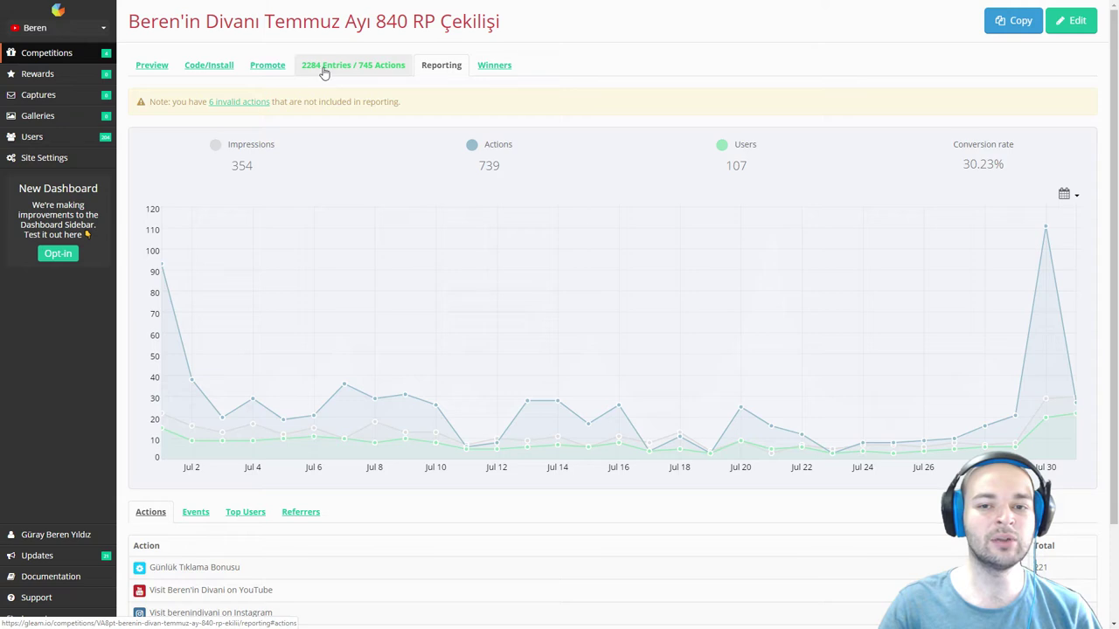
{"action": "scroll", "coordinate": [512, 189], "scroll_direction": "down", "scroll_amount": 3}
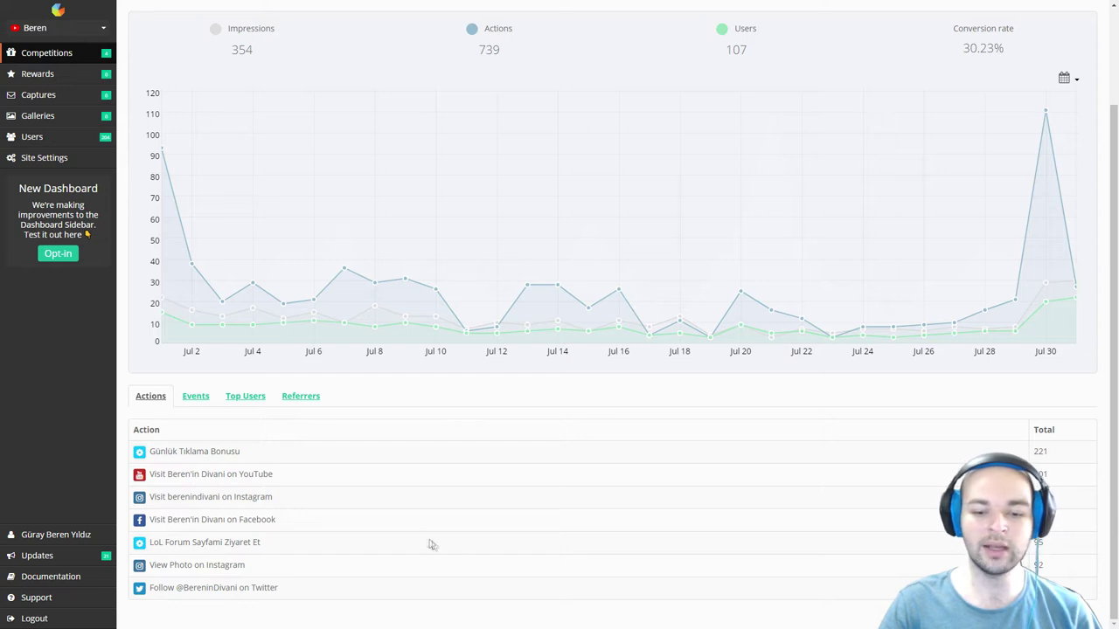
{"action": "scroll", "coordinate": [340, 579], "scroll_direction": "up", "scroll_amount": 3}
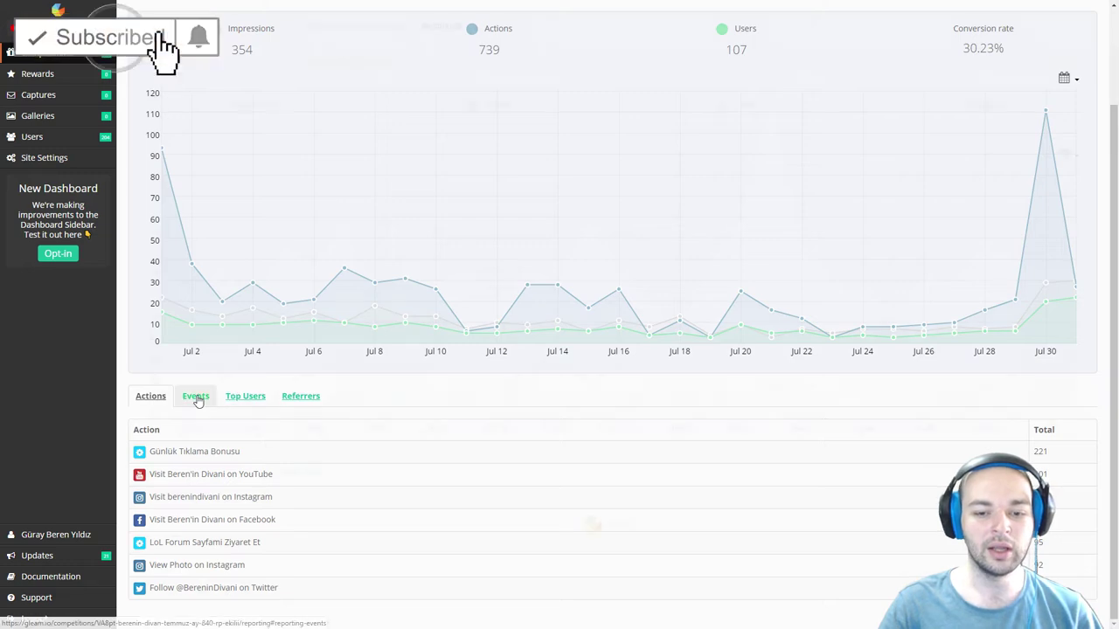
Check the report's events and examine its top users by actions and entries
{"action": "left_click", "coordinate": [195, 395]}
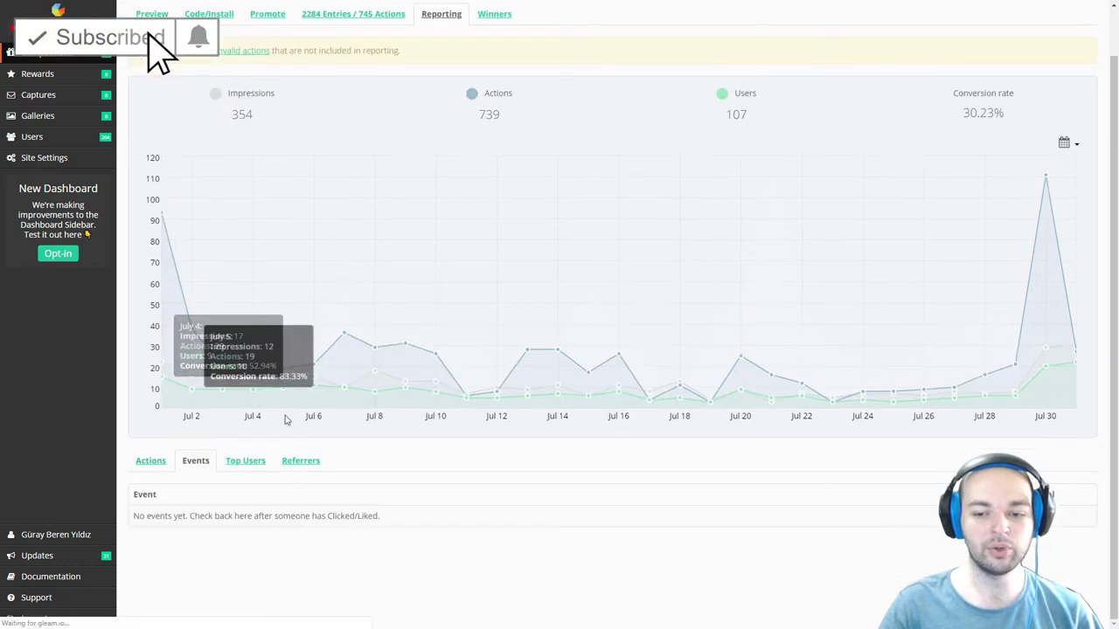
{"action": "left_click", "coordinate": [253, 461]}
{"action": "scroll", "coordinate": [263, 385], "scroll_direction": "down", "scroll_amount": 3}
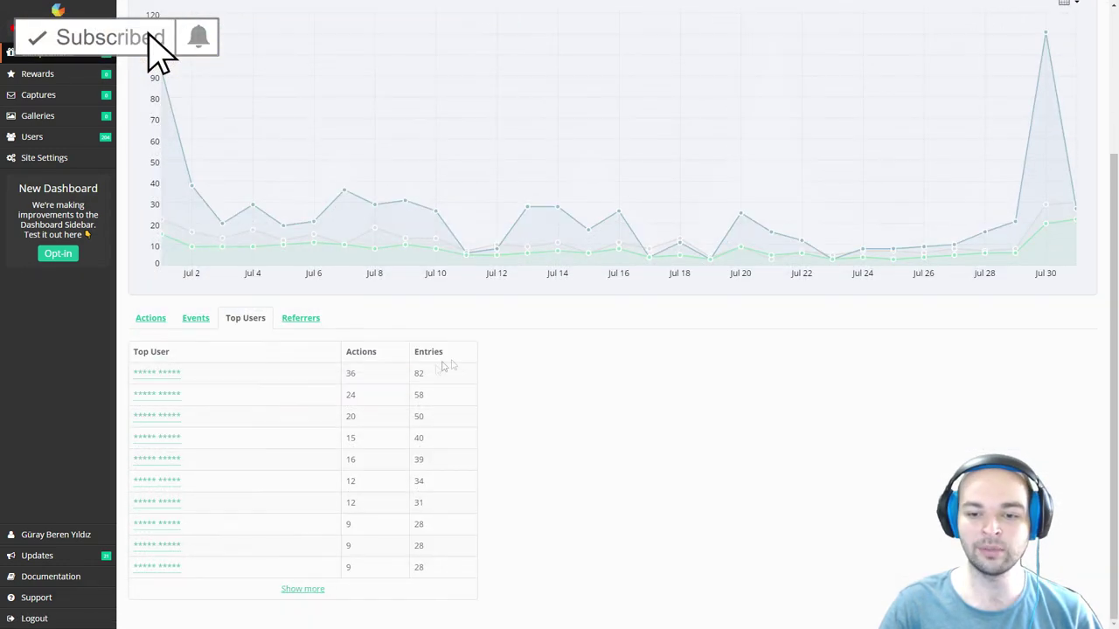
{"action": "scroll", "coordinate": [369, 379], "scroll_direction": "up", "scroll_amount": 3}
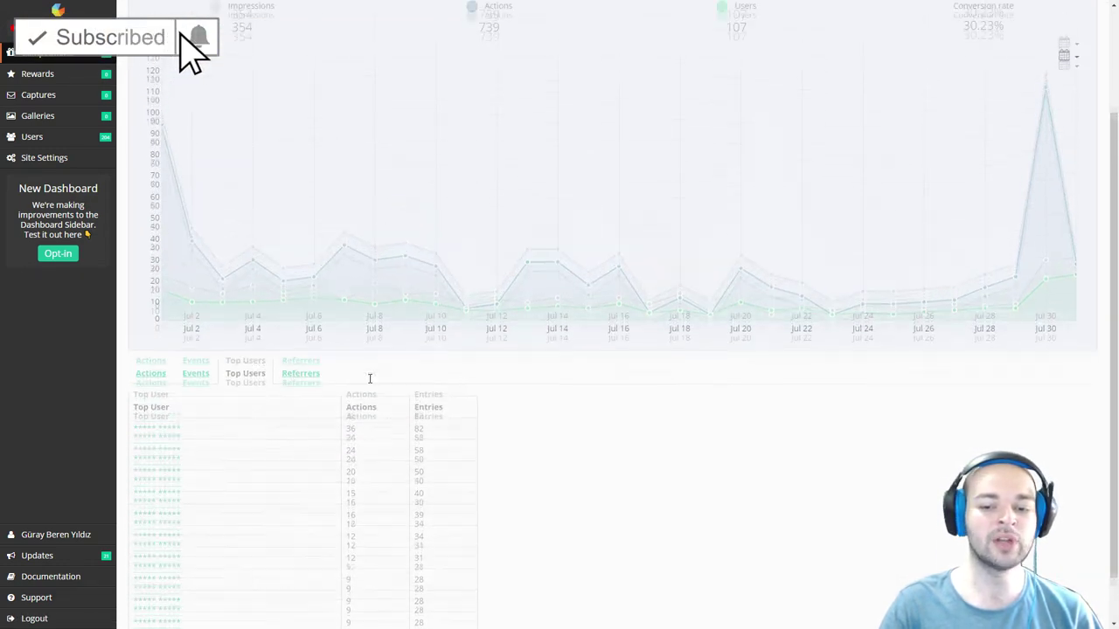
{"action": "scroll", "coordinate": [432, 485], "scroll_direction": "down", "scroll_amount": 1}
{"action": "scroll", "coordinate": [434, 461], "scroll_direction": "up", "scroll_amount": 1}
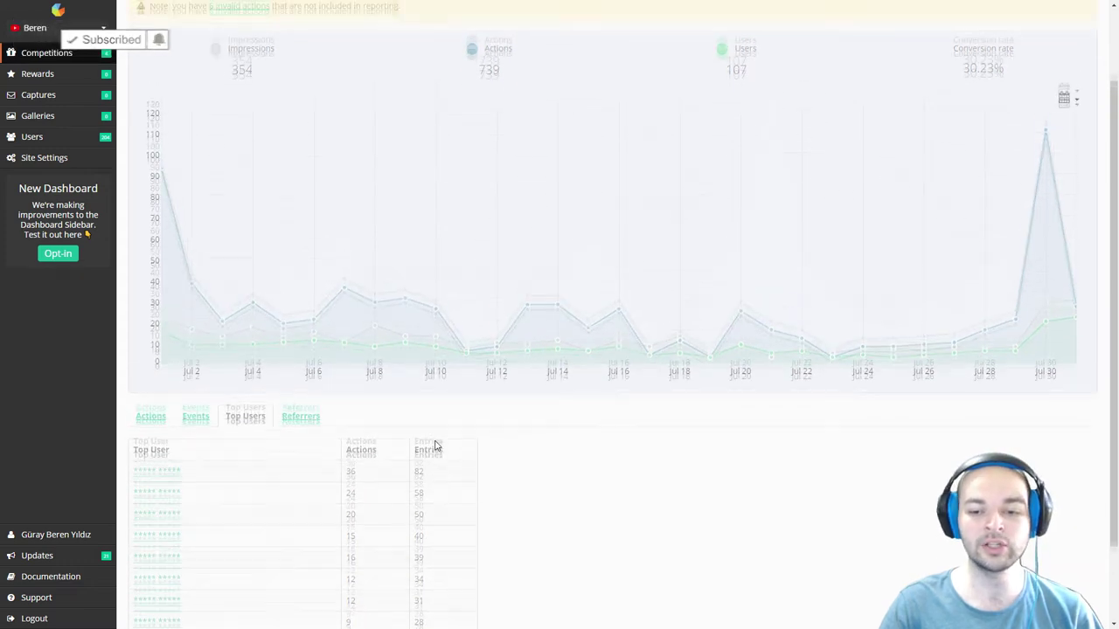
{"action": "scroll", "coordinate": [342, 109], "scroll_direction": "up", "scroll_amount": 1}
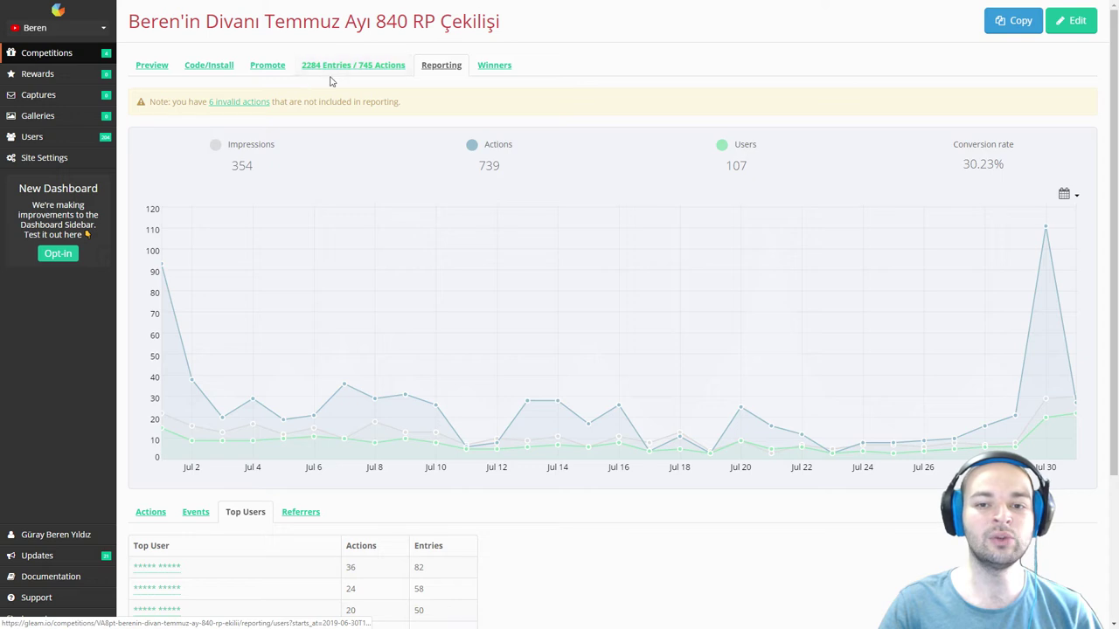
{"action": "scroll", "coordinate": [436, 503], "scroll_direction": "down", "scroll_amount": 1}
{"action": "scroll", "coordinate": [440, 507], "scroll_direction": "up", "scroll_amount": 1}
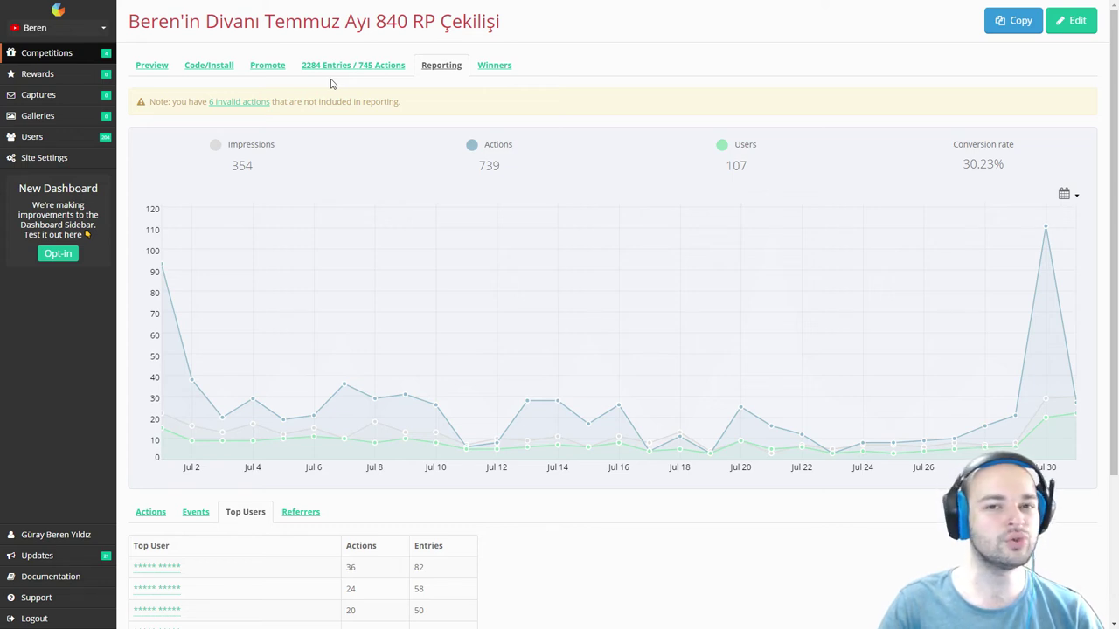
{"action": "scroll", "coordinate": [420, 558], "scroll_direction": "down", "scroll_amount": 3}
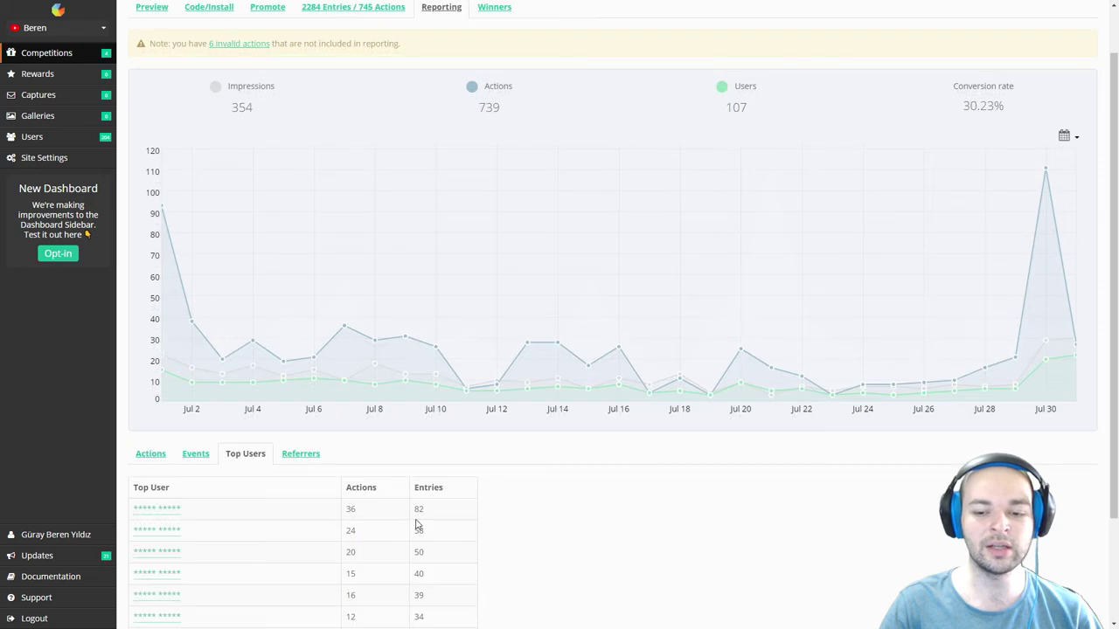
{"action": "scroll", "coordinate": [423, 375], "scroll_direction": "up", "scroll_amount": 3}
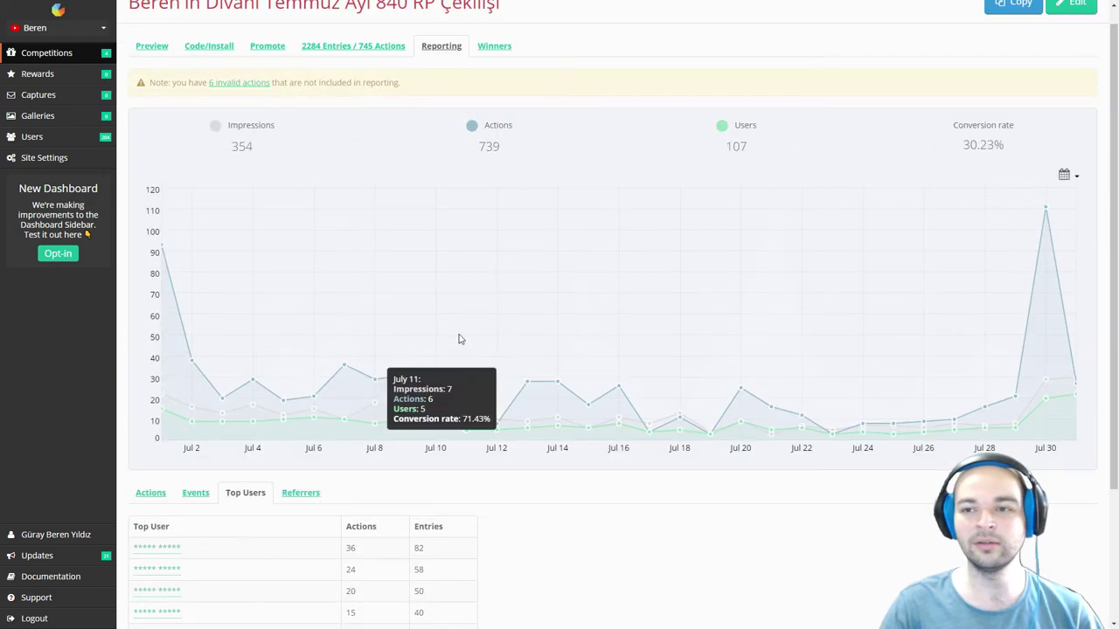
Look up the report's referrers and return to the ranking of top users
{"action": "left_click", "coordinate": [314, 512]}
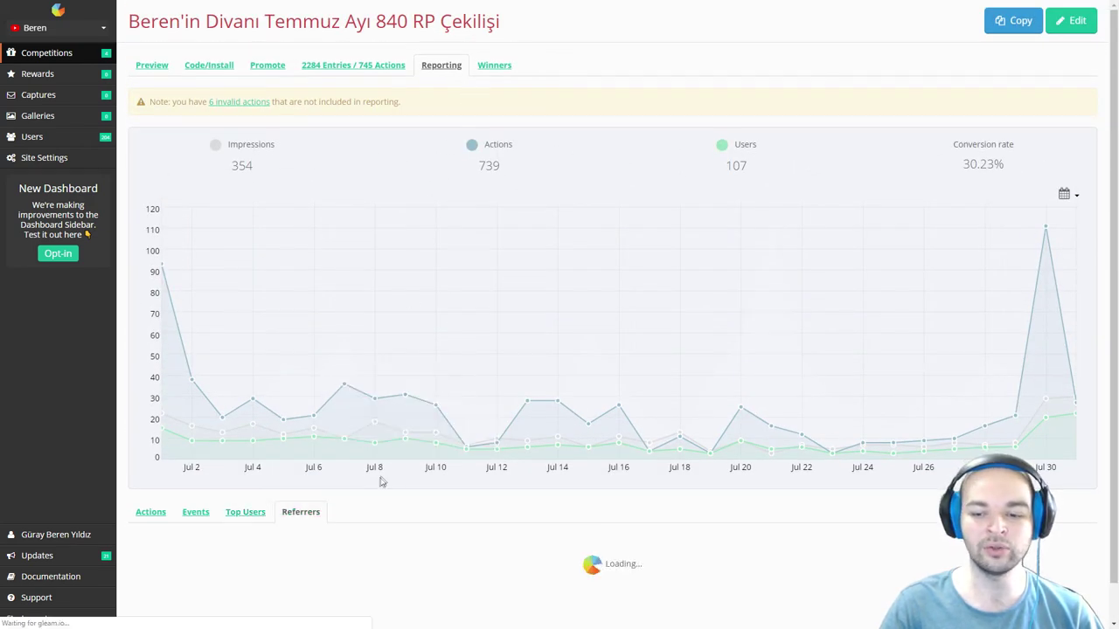
{"action": "left_click", "coordinate": [244, 463]}
{"action": "scroll", "coordinate": [393, 350], "scroll_direction": "down", "scroll_amount": 3}
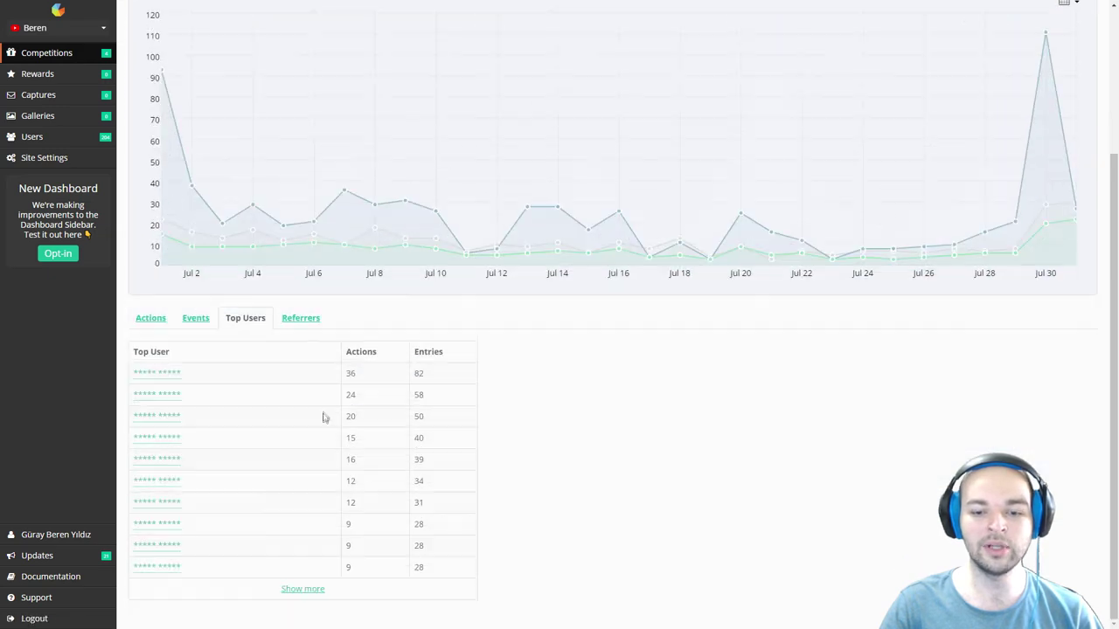
{"action": "scroll", "coordinate": [323, 411], "scroll_direction": "up", "scroll_amount": 3}
Draw 1 winner for the giveaway and check the date and time of the winning entry
{"action": "left_click", "coordinate": [491, 66]}
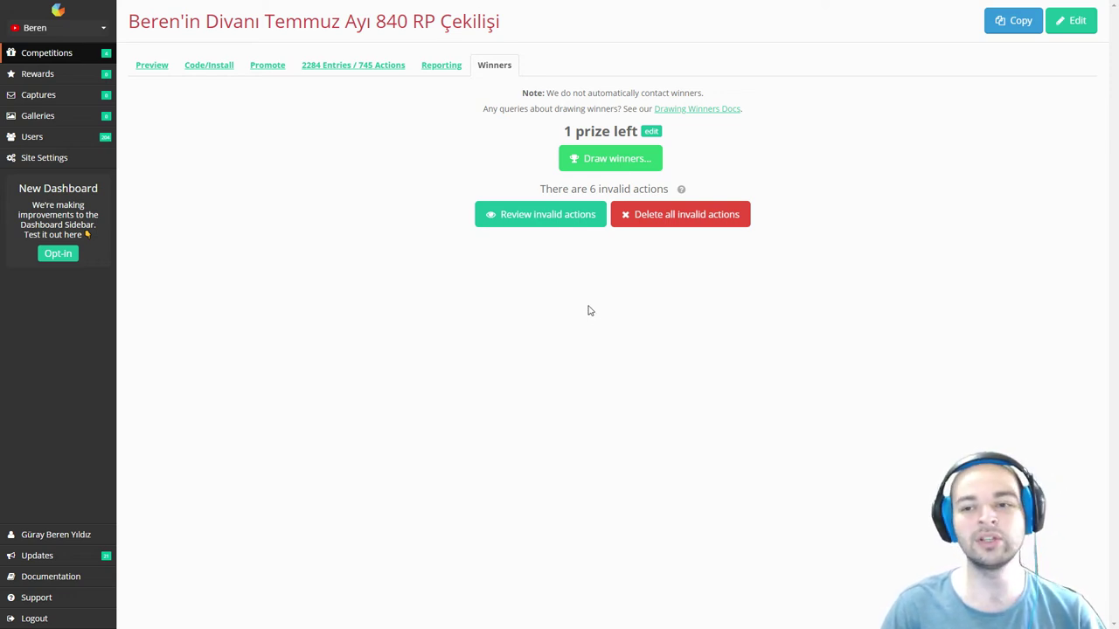
{"action": "left_click", "coordinate": [616, 163]}
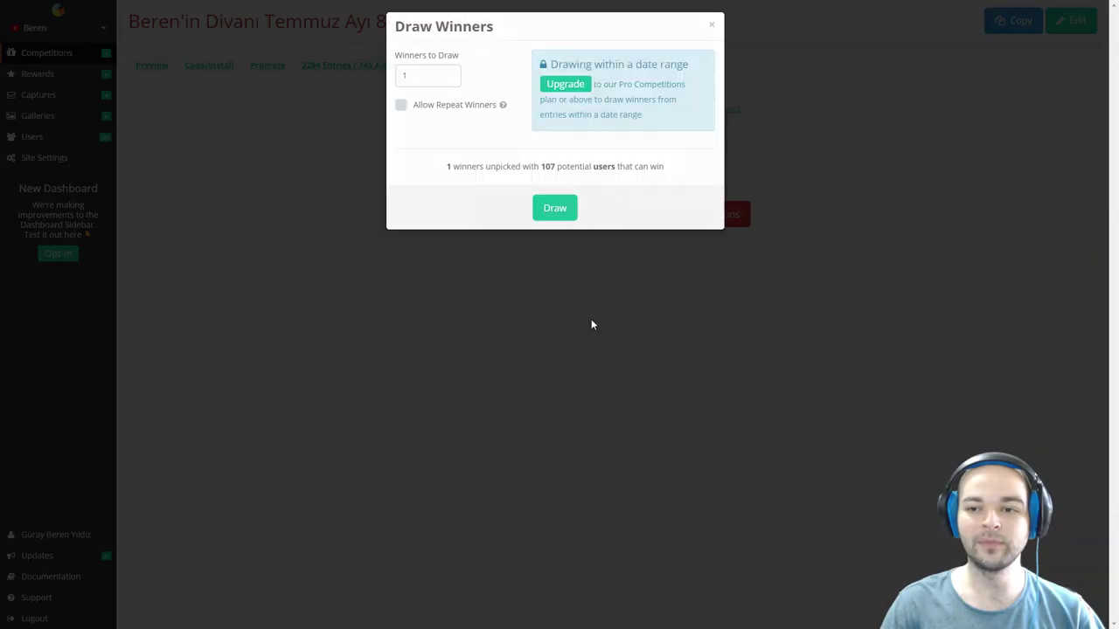
{"action": "left_click", "coordinate": [559, 210]}
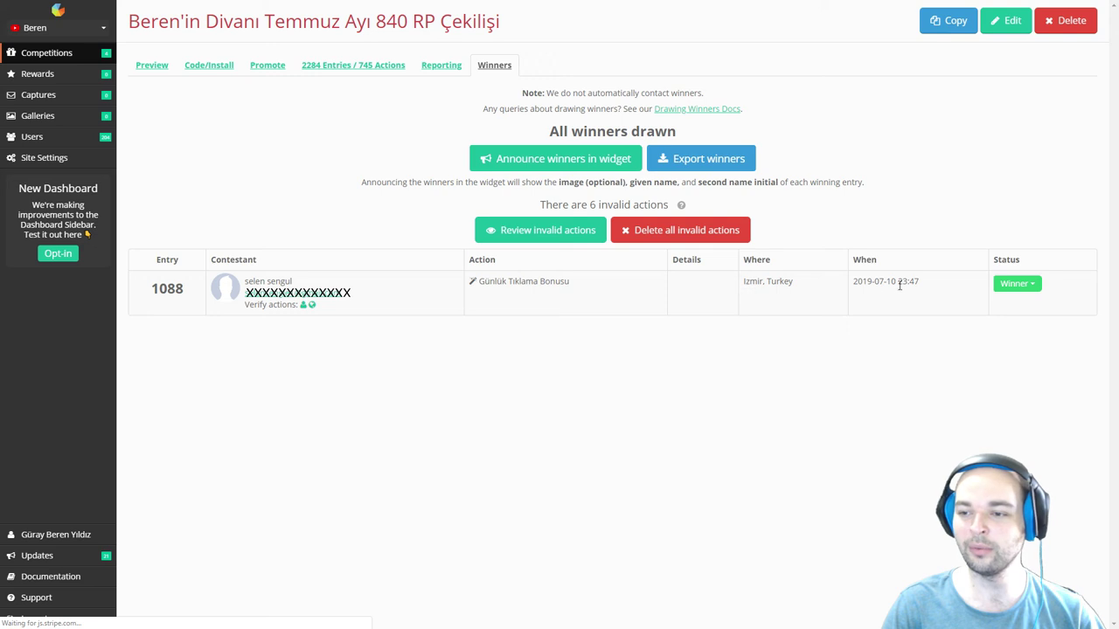
{"action": "left_click_drag", "start_coordinate": [874, 281], "coordinate": [896, 284]}
{"action": "left_click", "coordinate": [896, 284]}
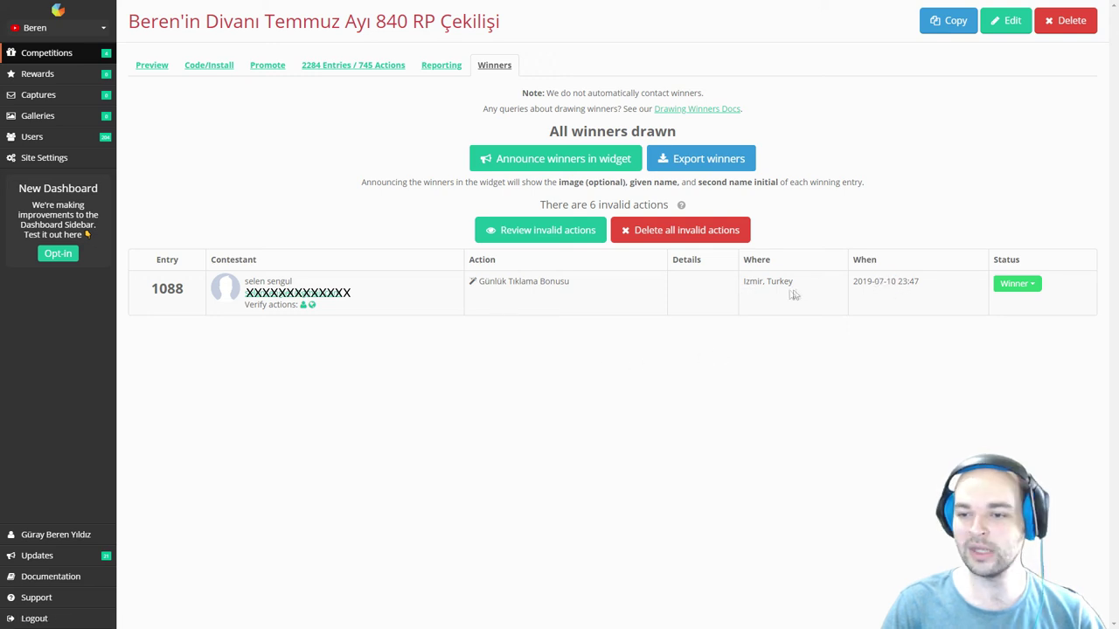